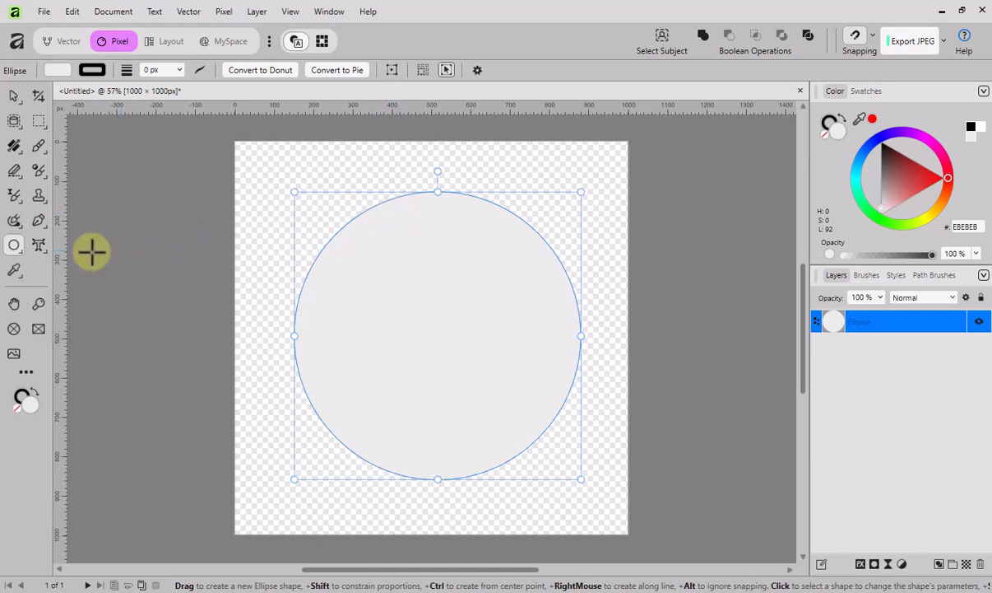
Step: Start the Artistic Text tool and set its font to cass-edges
click(38, 246)
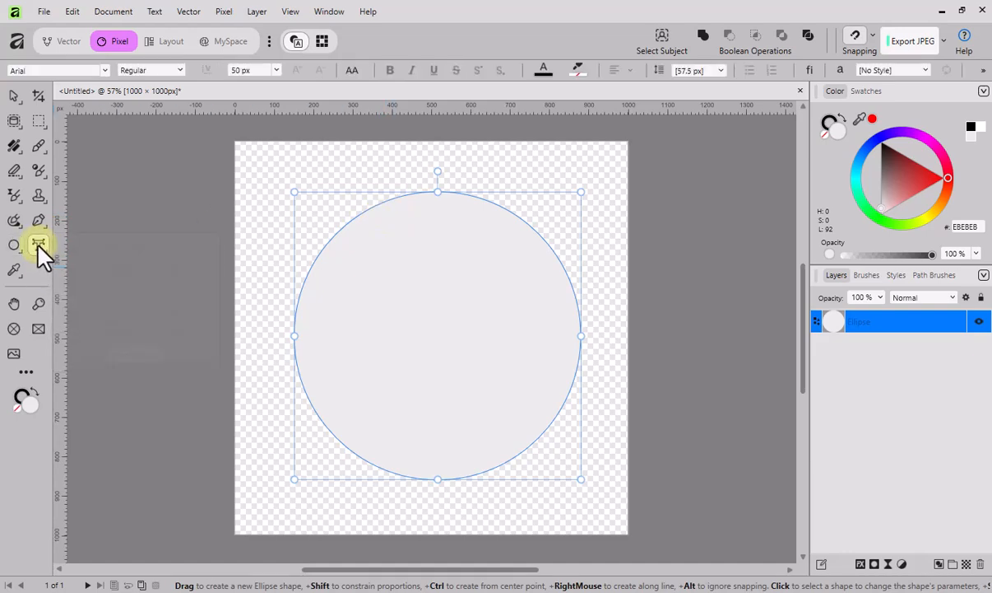
click(104, 70)
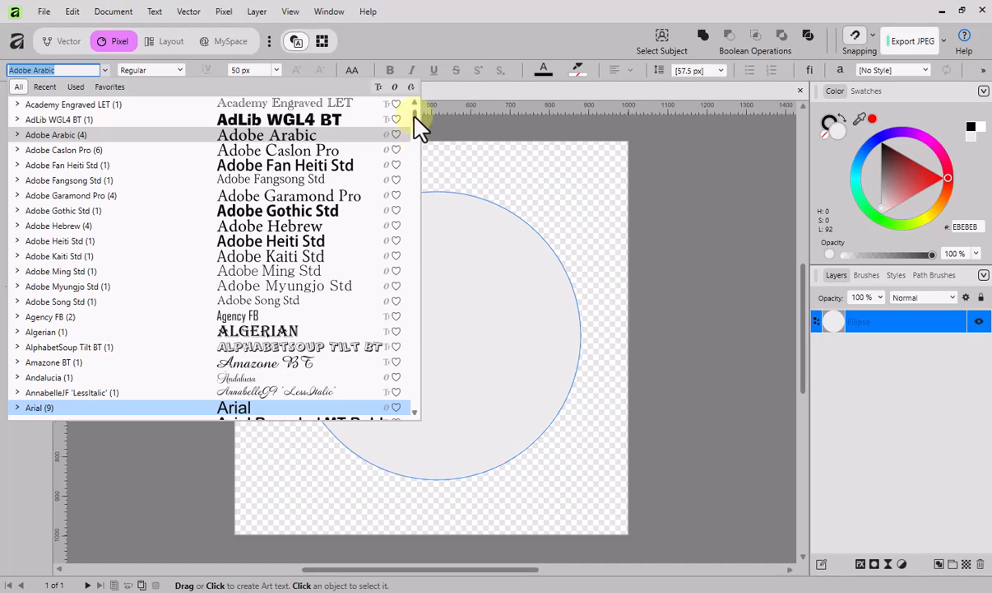
scroll(420, 146, down, 8)
scroll(417, 136, down, 9)
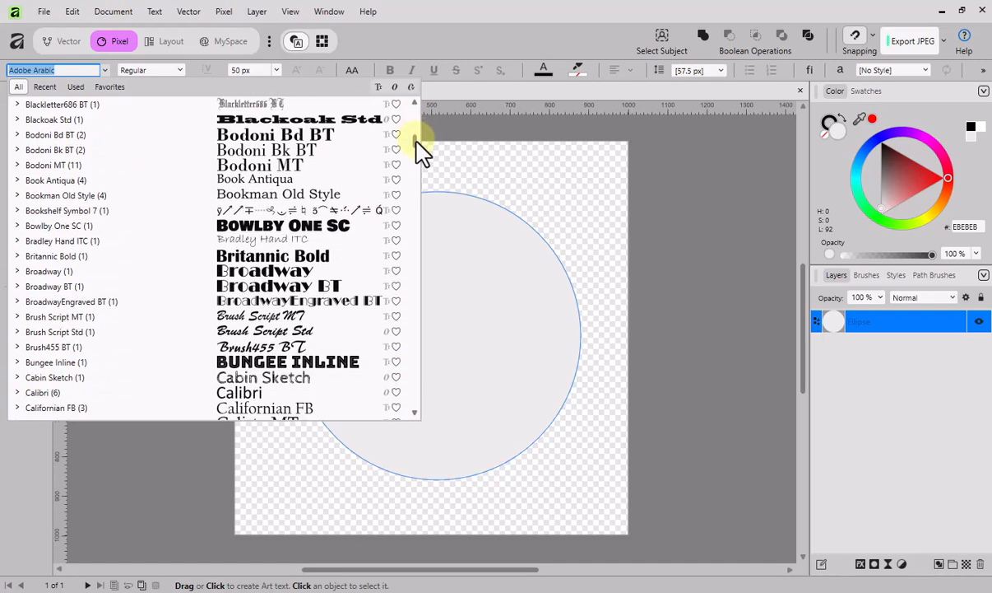
scroll(420, 156, down, 1)
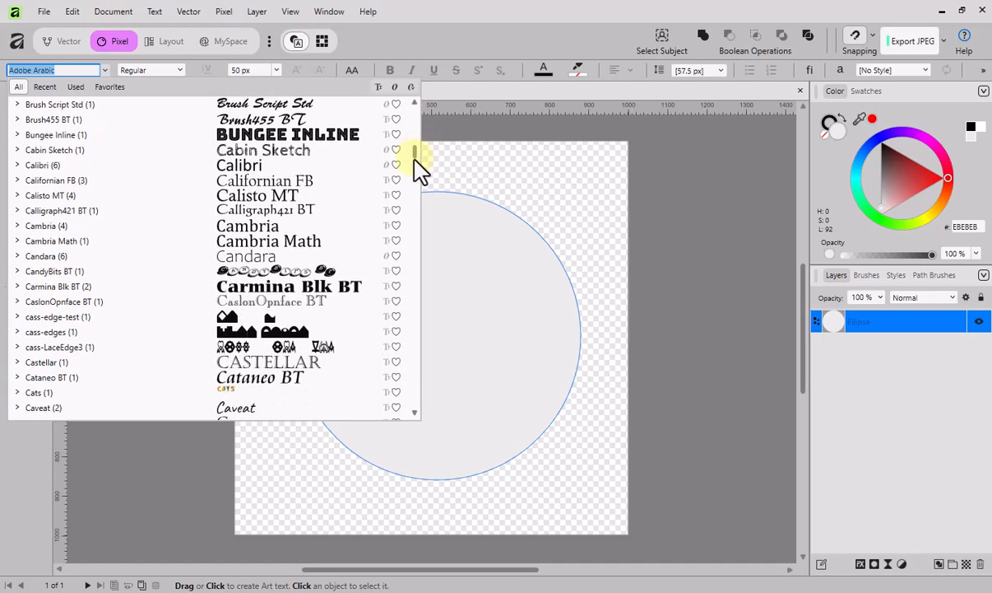
click(230, 333)
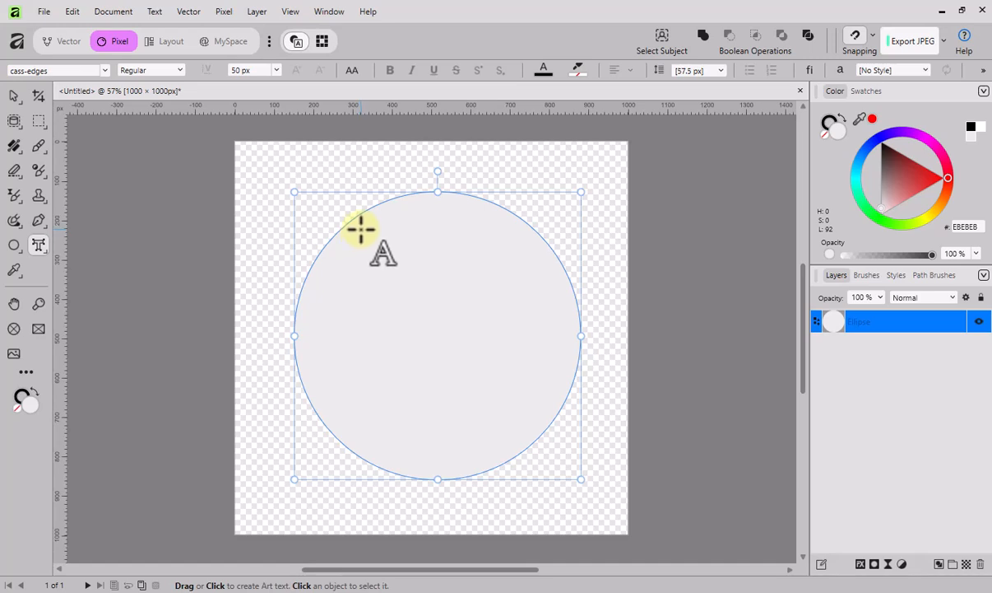
Step: Set the ellipse's colour to blue 007BFF and convert its outline to a text path starting on its upper-left edge
click(876, 214)
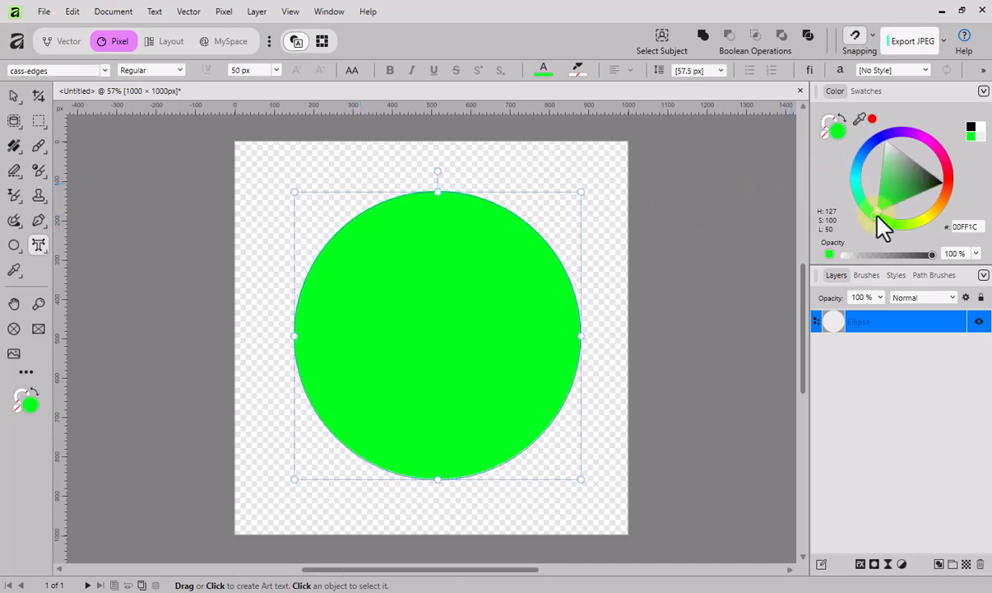
click(865, 157)
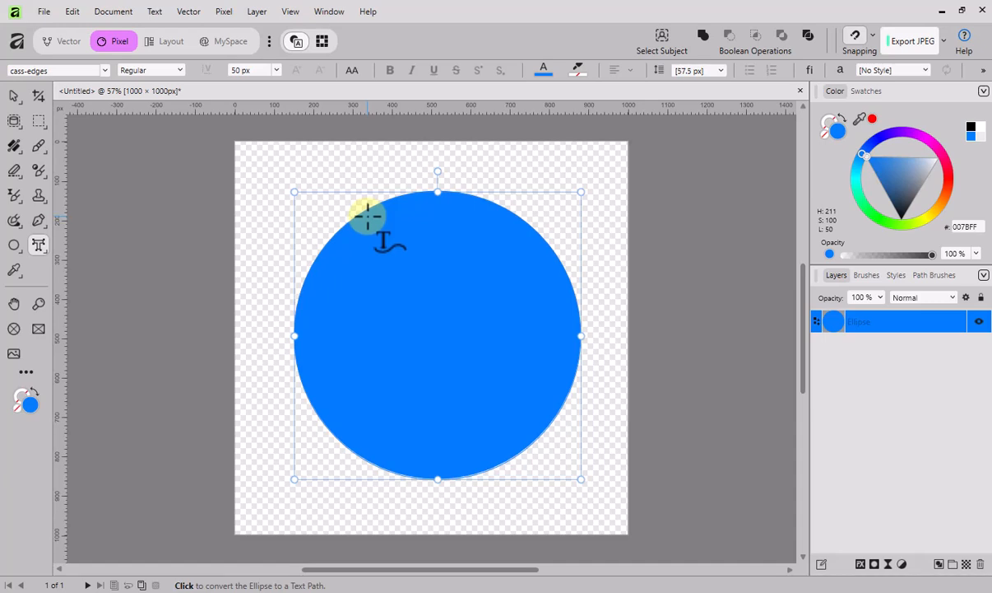
click(368, 216)
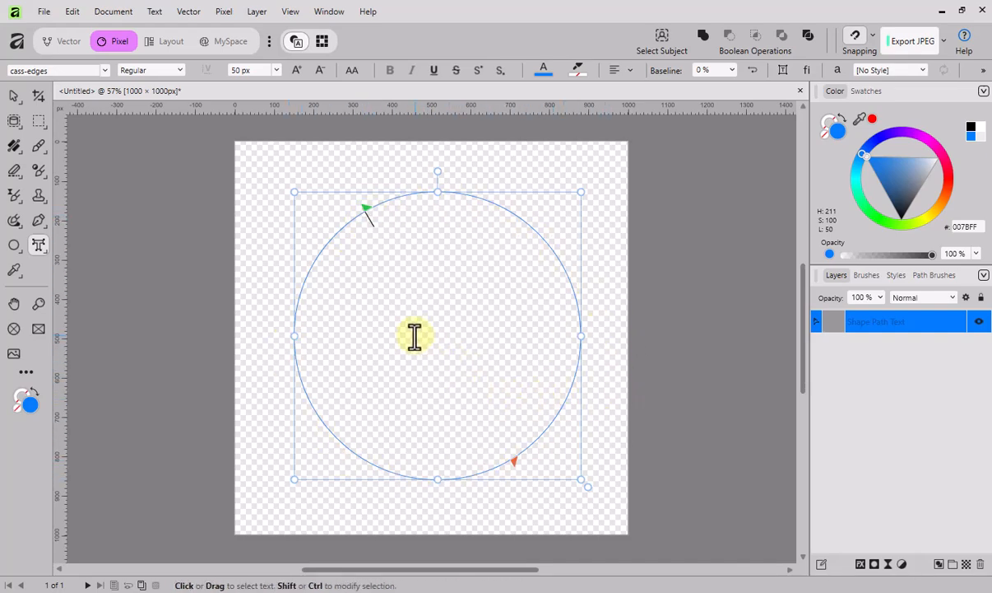
Step: Fill the path from its start marker to its end marker with repeated scalloped edge characters, removing the one that overflows
text((((((()
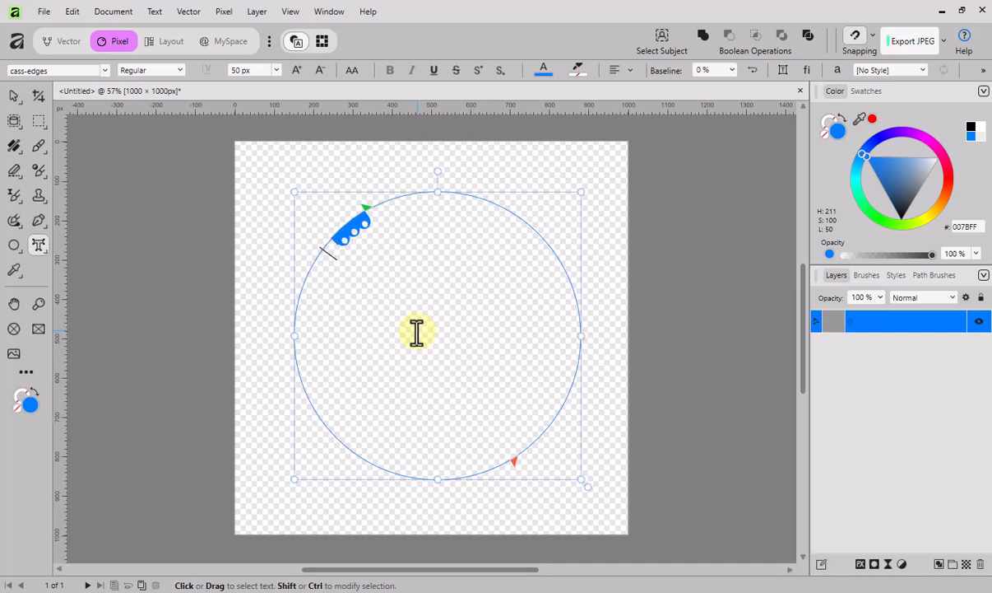
text((((((()
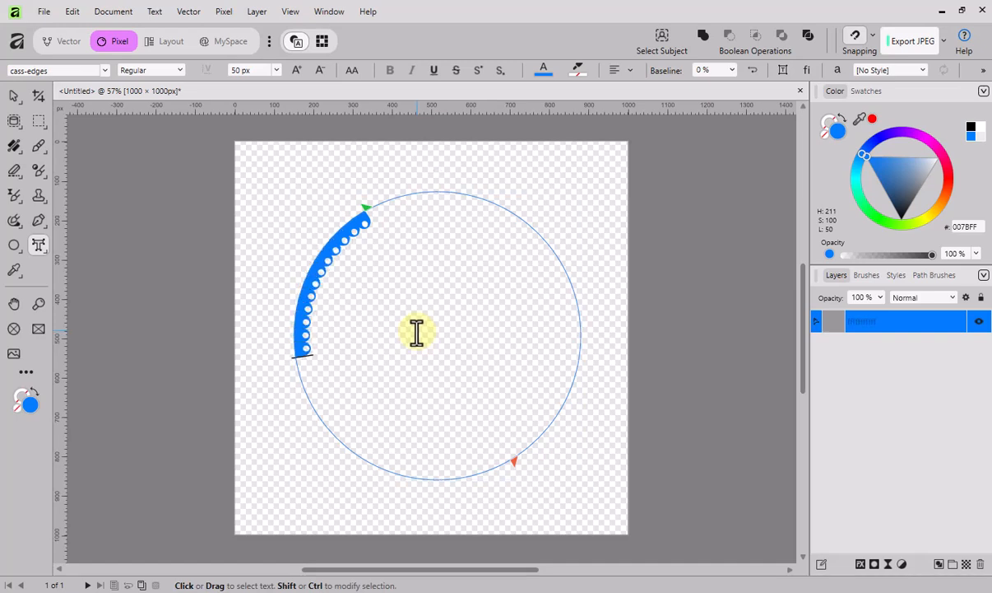
text(((()
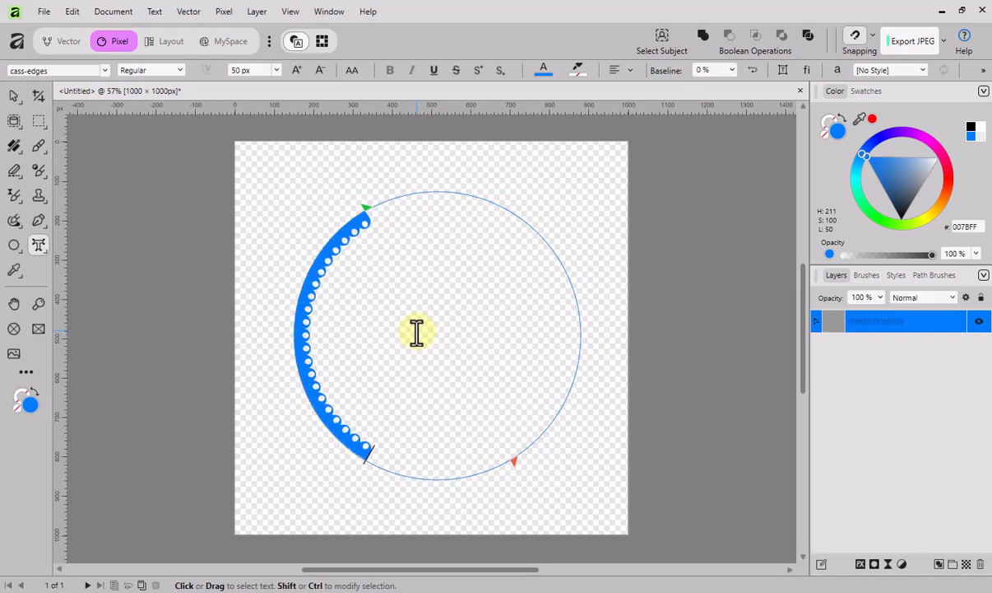
text(((()
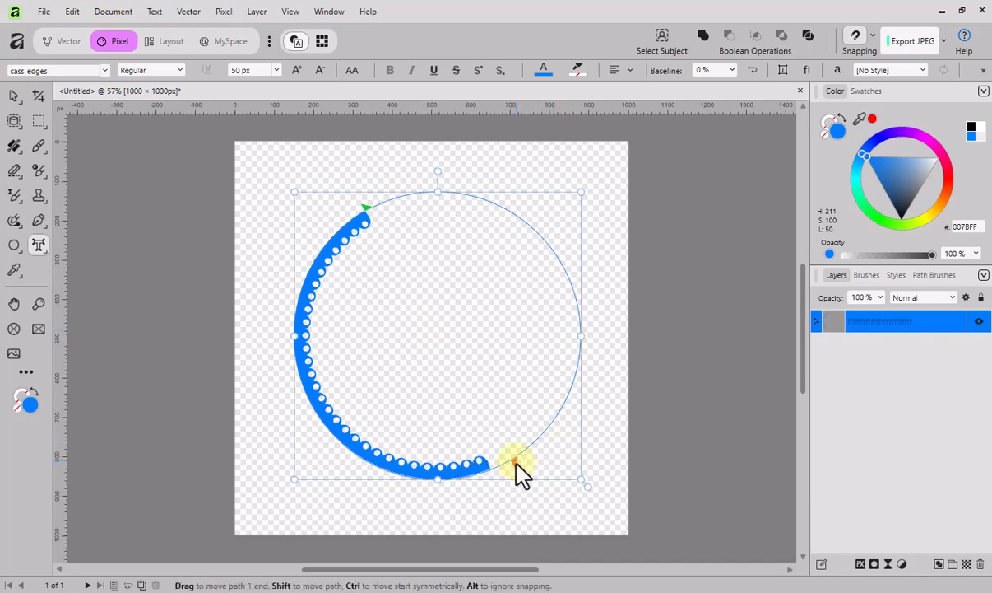
text(f)
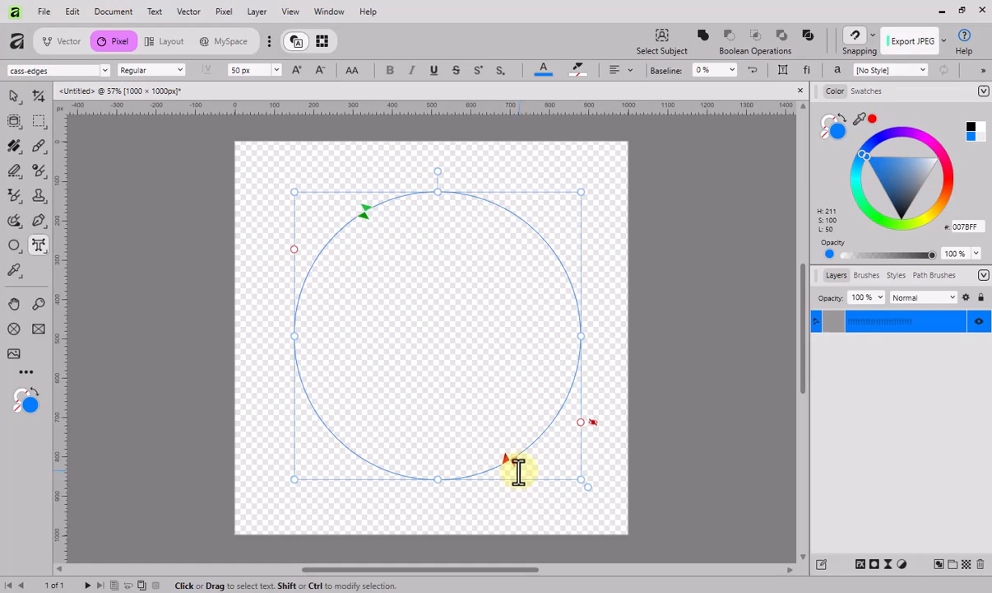
key(BackSpace)
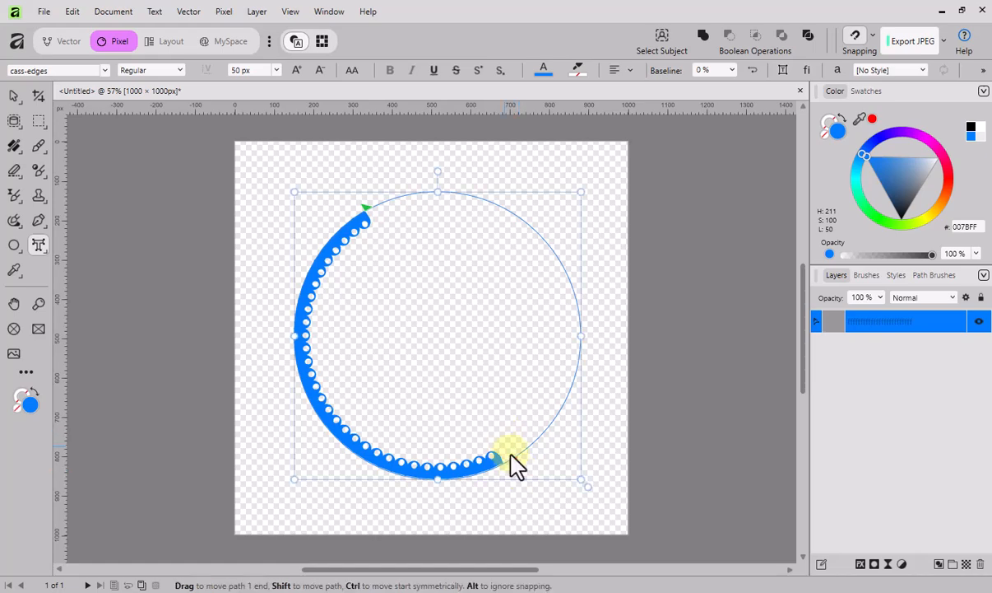
Step: Move both end markers of the text path to its start point so the text can run around the circle's outside
mouse_move(515, 470)
mouse_down()
mouse_move(556, 371)
mouse_move(534, 263)
mouse_move(471, 230)
mouse_move(373, 230)
mouse_up()
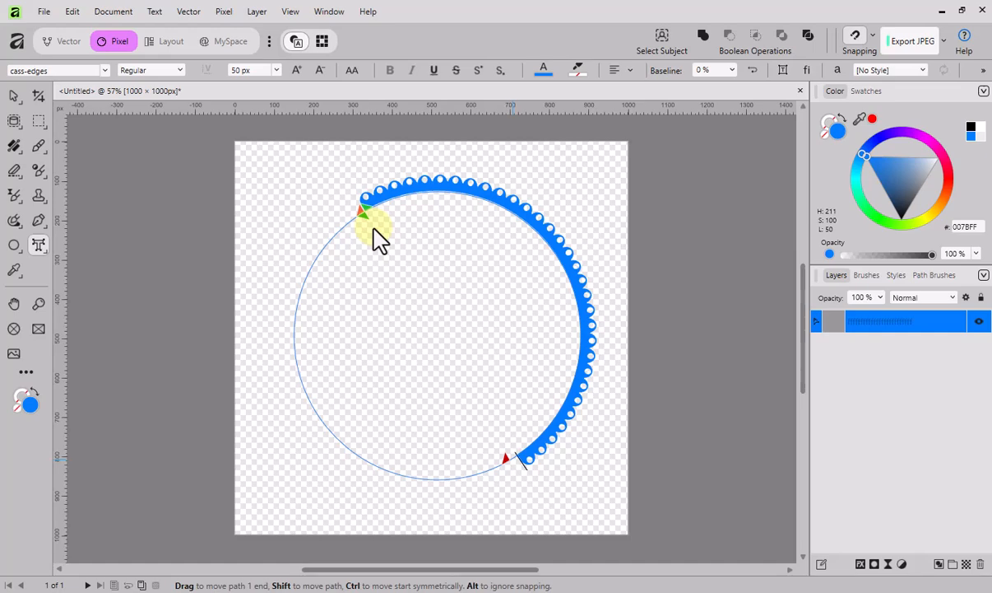
drag(373, 229, 372, 226)
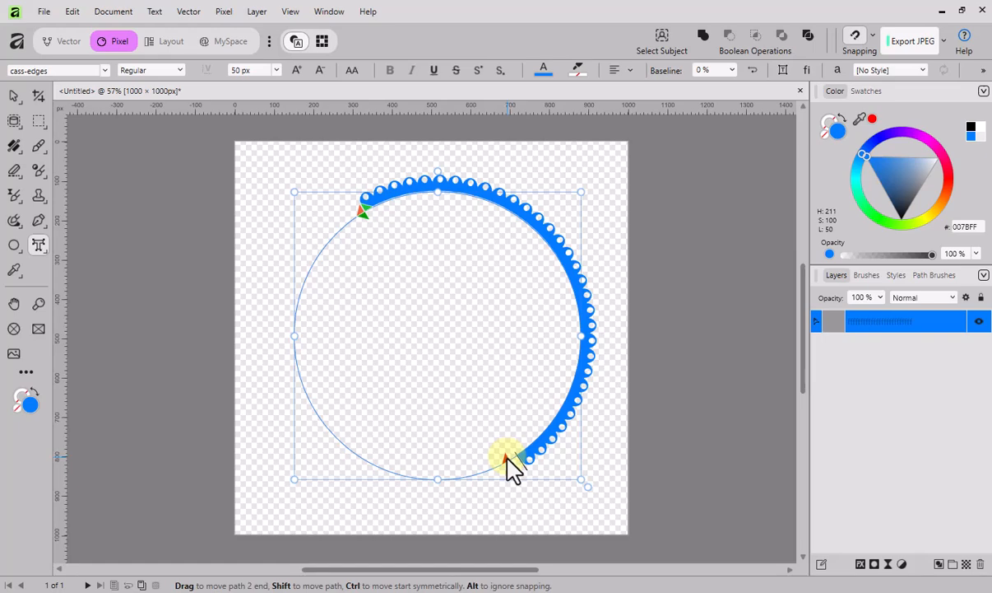
mouse_move(506, 459)
mouse_down()
mouse_move(478, 468)
mouse_move(338, 424)
mouse_move(313, 253)
mouse_move(353, 212)
mouse_move(366, 214)
mouse_up()
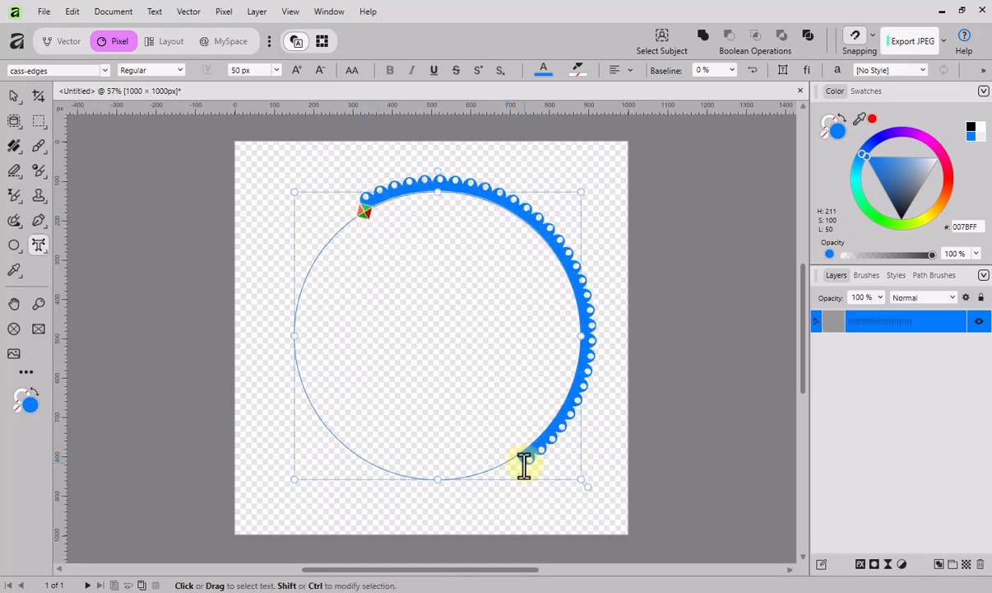
Step: Add more scalloped edge characters to continue the border around the rest of the circle
text(ffffffffffffff)
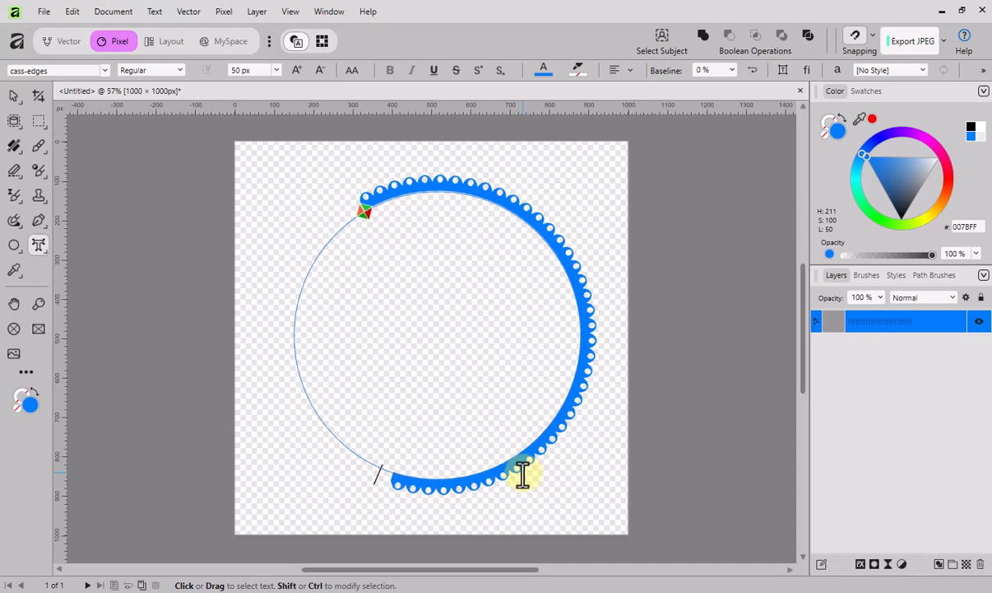
text(fffffff)
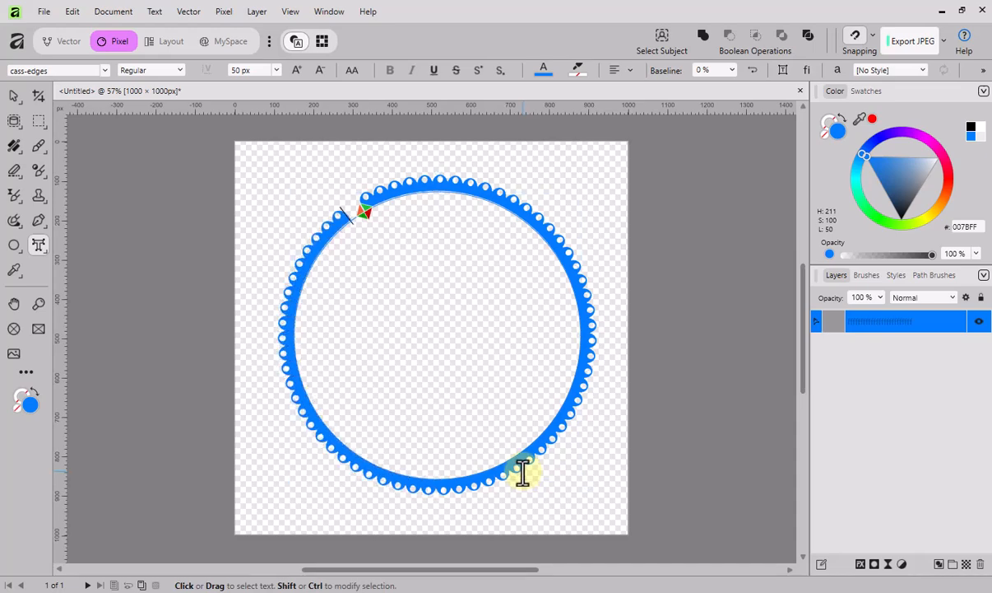
key(Escape)
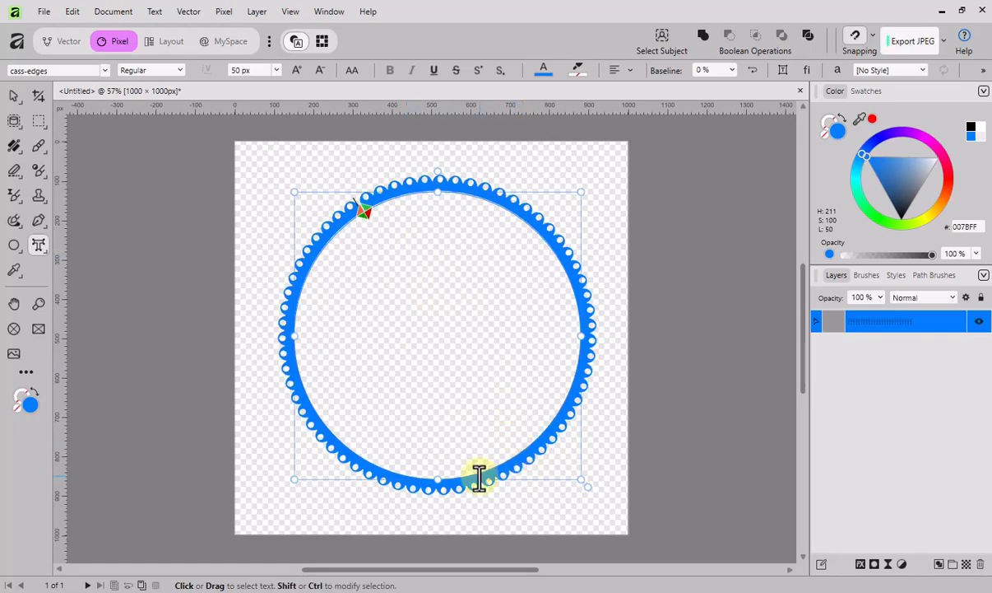
Step: Add one extra scalloped character at the seam and show the overflow text
scroll(479, 477, up, 3)
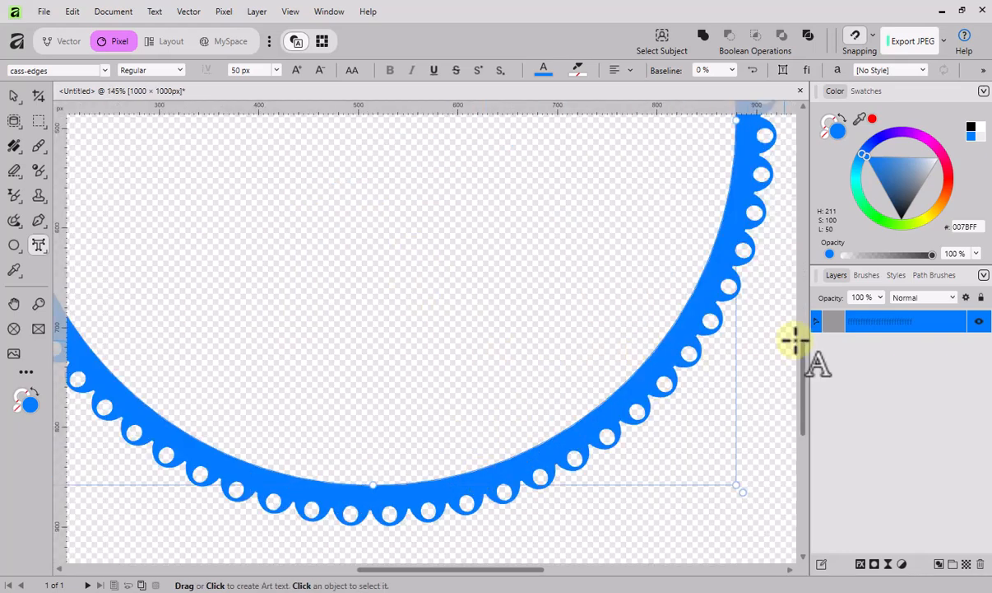
drag(806, 370, 797, 206)
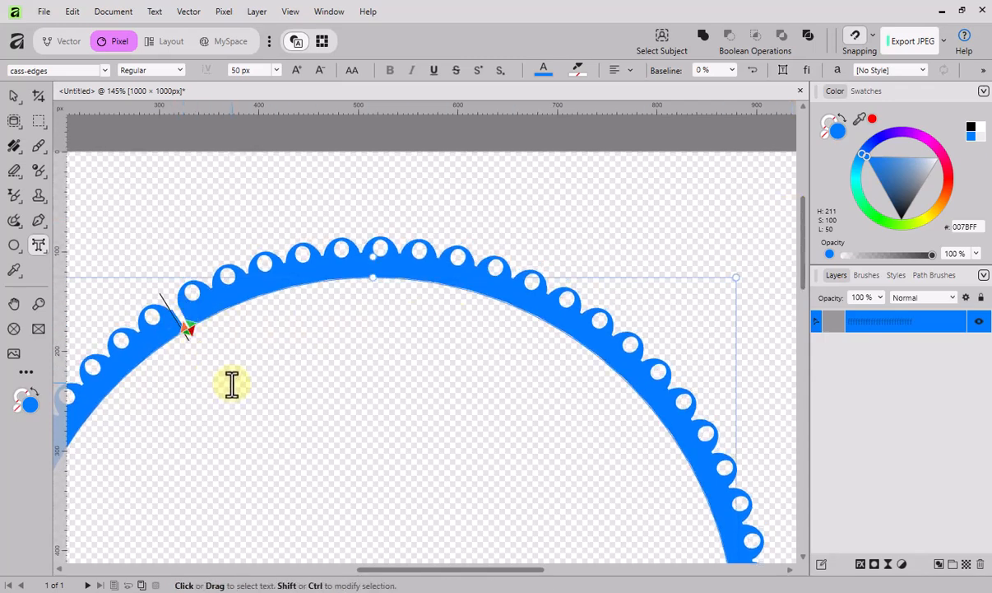
text(f)
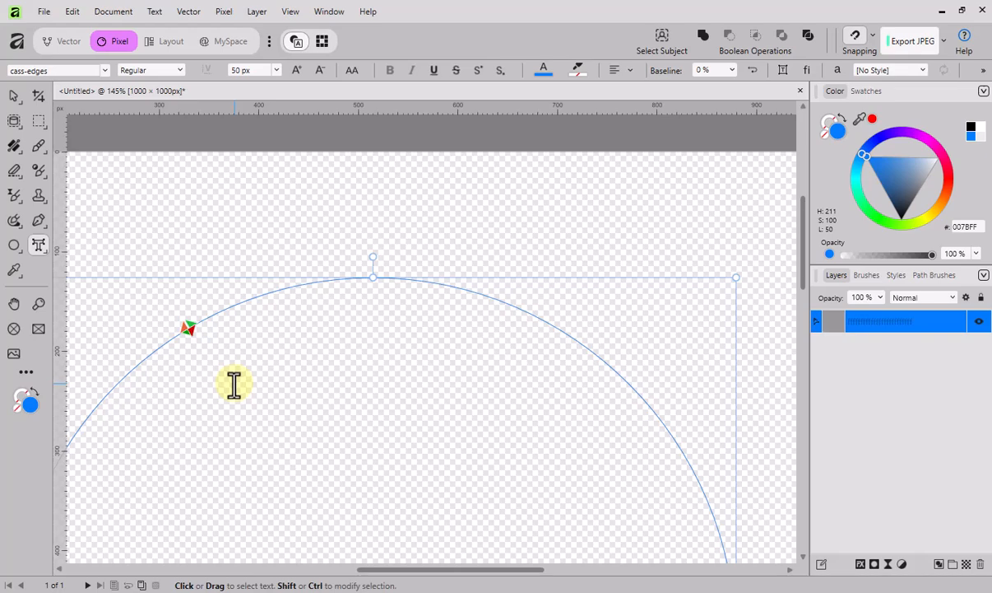
drag(452, 569, 526, 559)
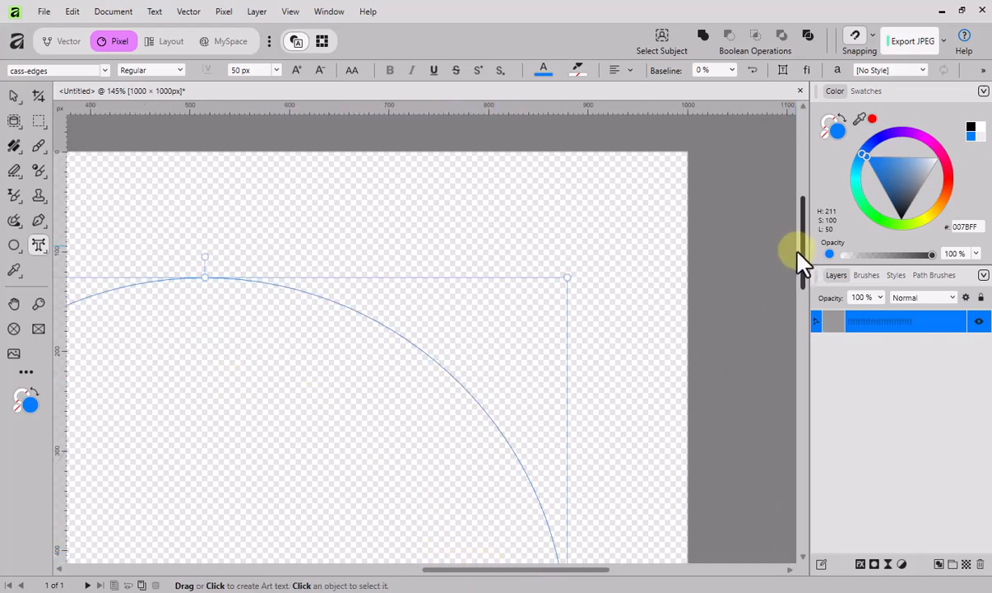
drag(803, 262, 822, 377)
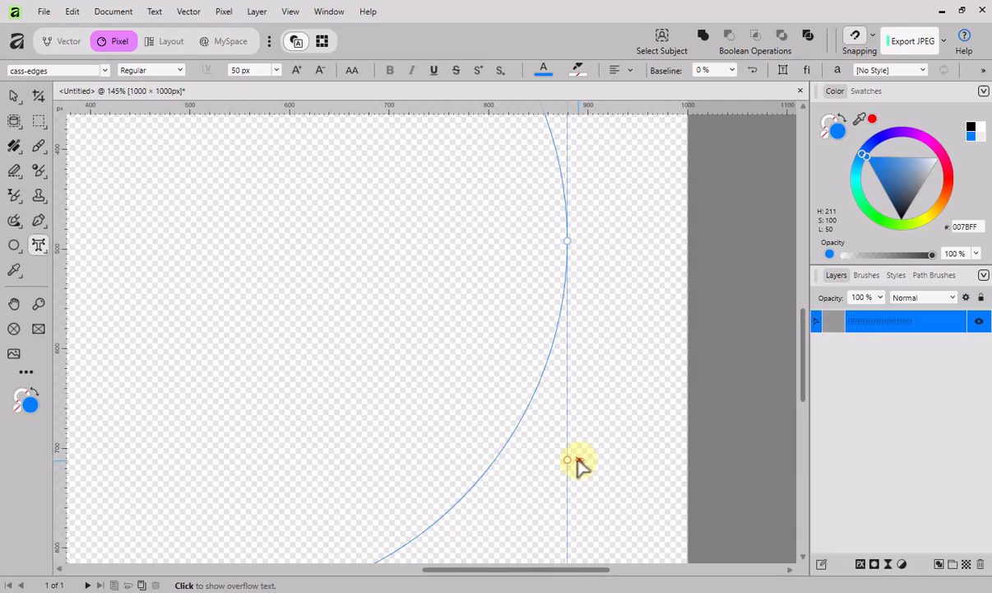
click(579, 465)
Step: Check the overlapping scallops at the seam and add another scalloped character there
drag(572, 576, 424, 574)
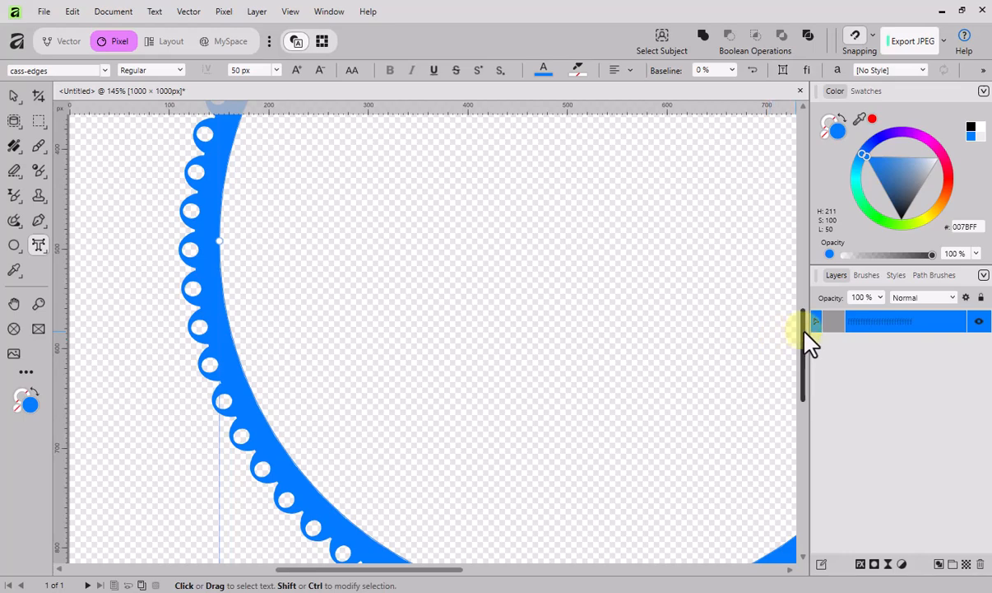
drag(804, 334, 805, 212)
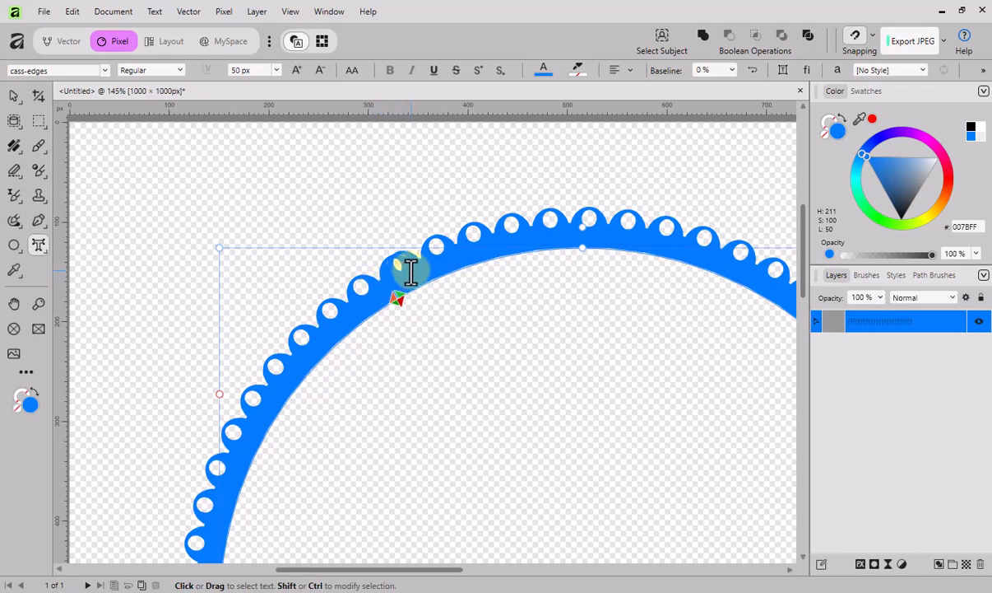
click(417, 274)
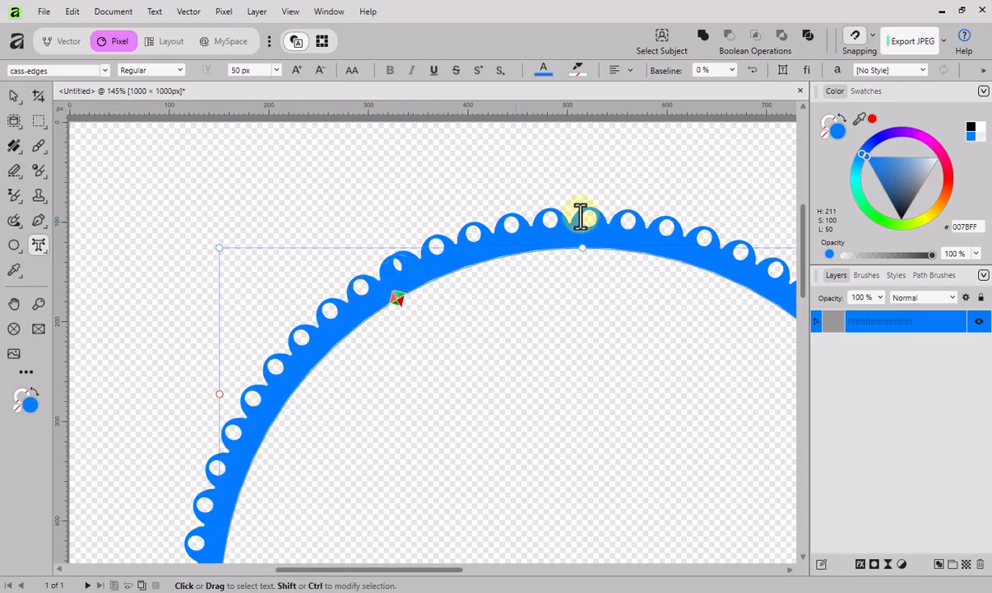
click(404, 280)
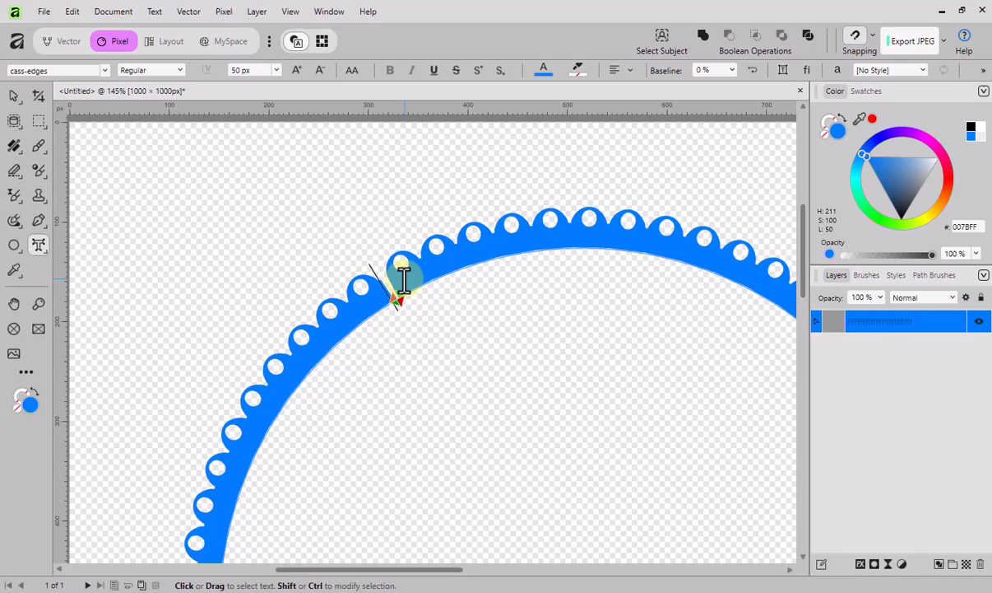
click(404, 280)
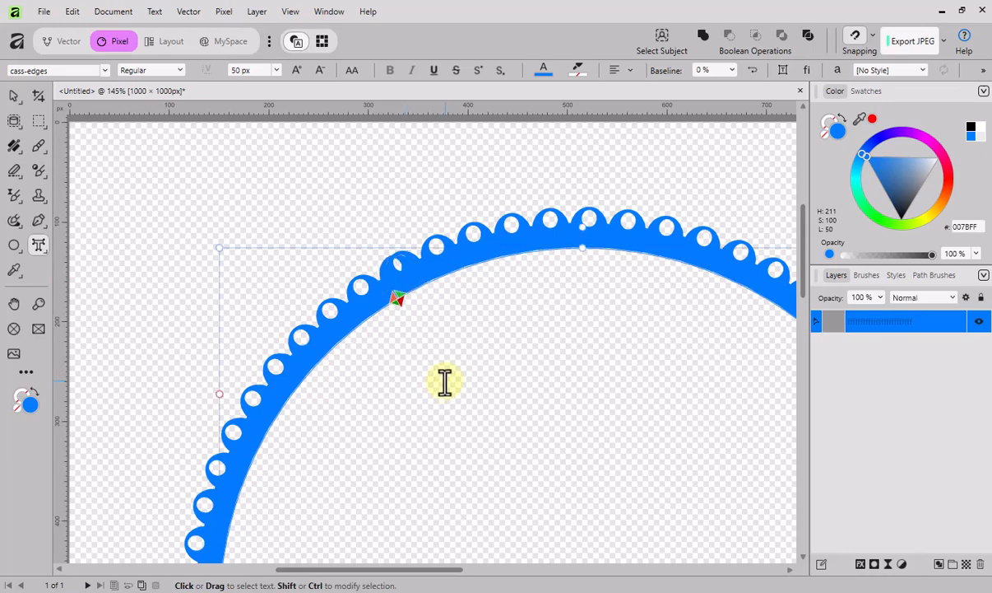
text(f)
Step: Select all the scalloped border text and open its Character settings
key(ctrl+a)
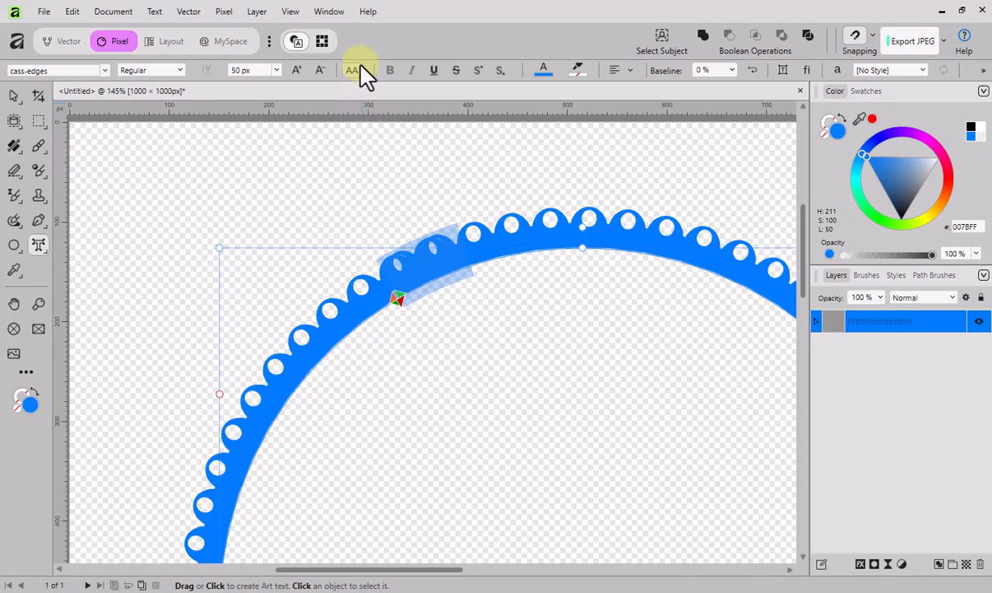
click(325, 12)
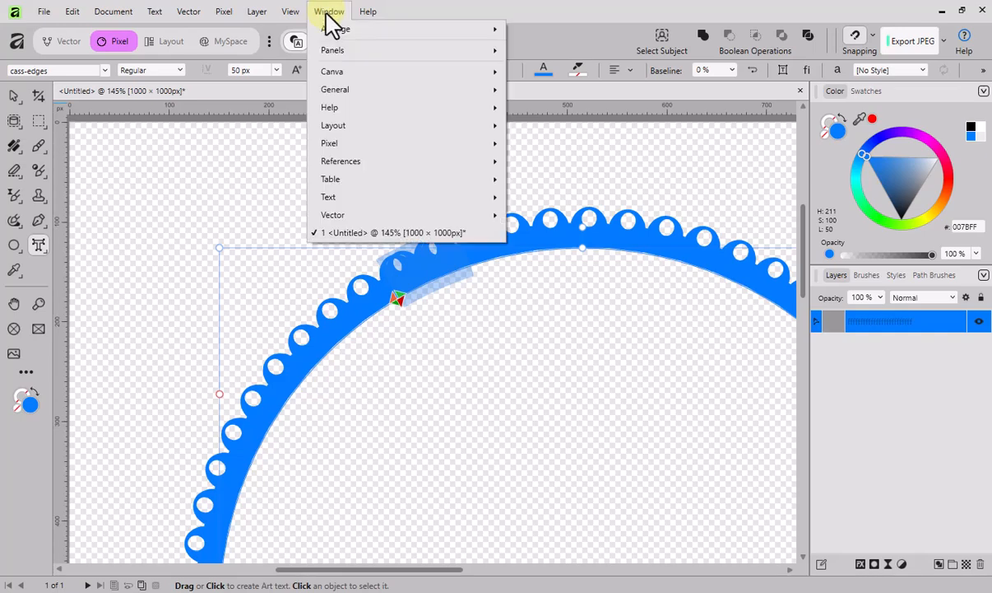
mouse_move(336, 201)
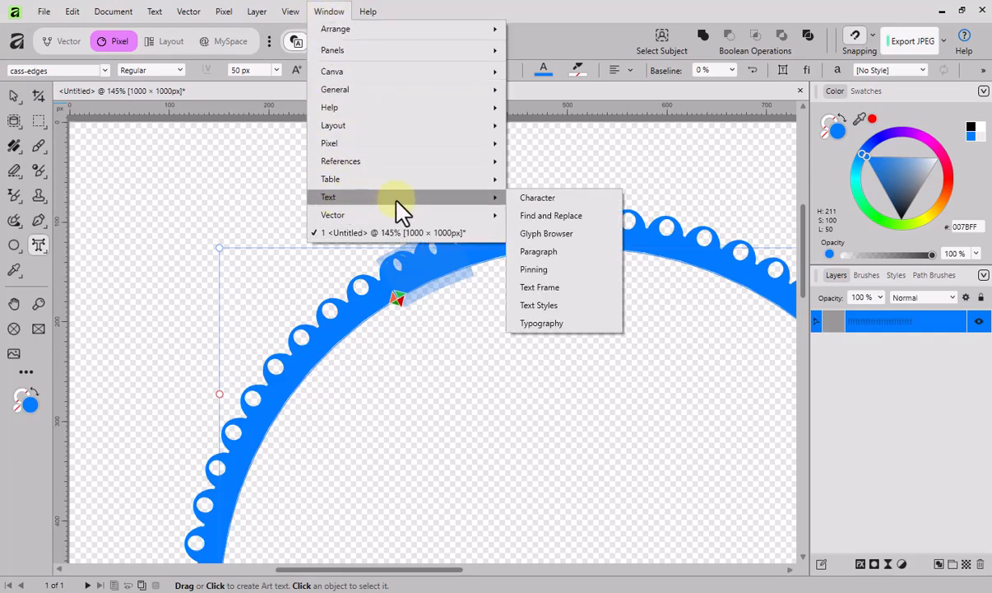
click(544, 198)
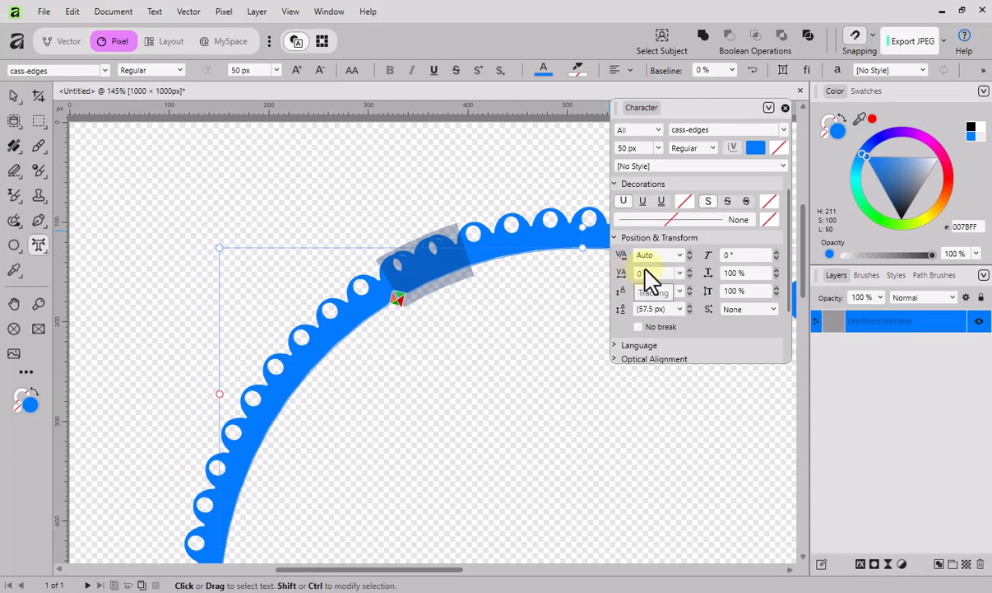
Step: Set the tracking of the border text to -20 ‰ to close the overlap at the seam, and close the Character settings
click(689, 276)
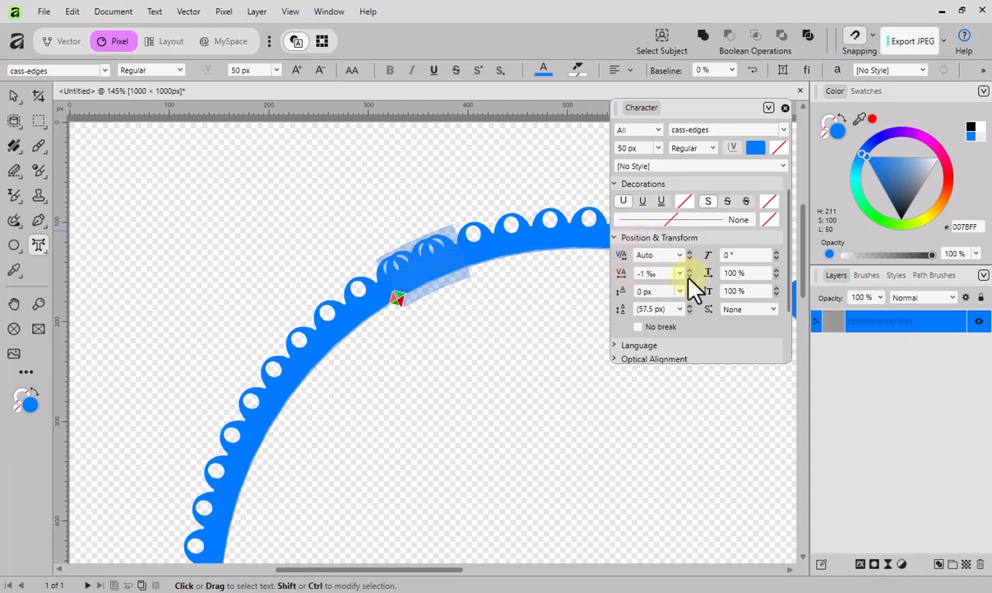
click(690, 277)
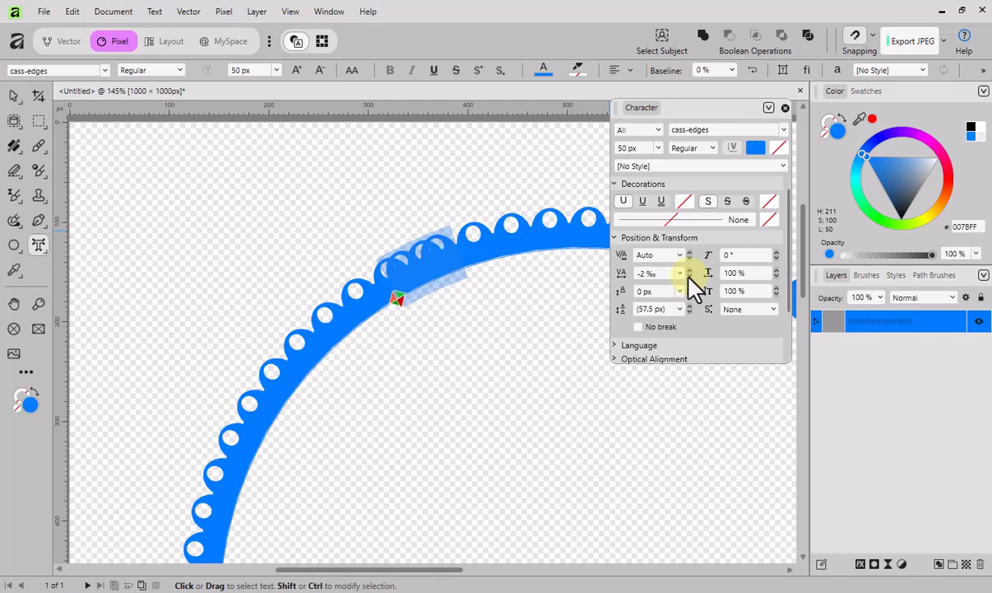
click(690, 276)
click(689, 276)
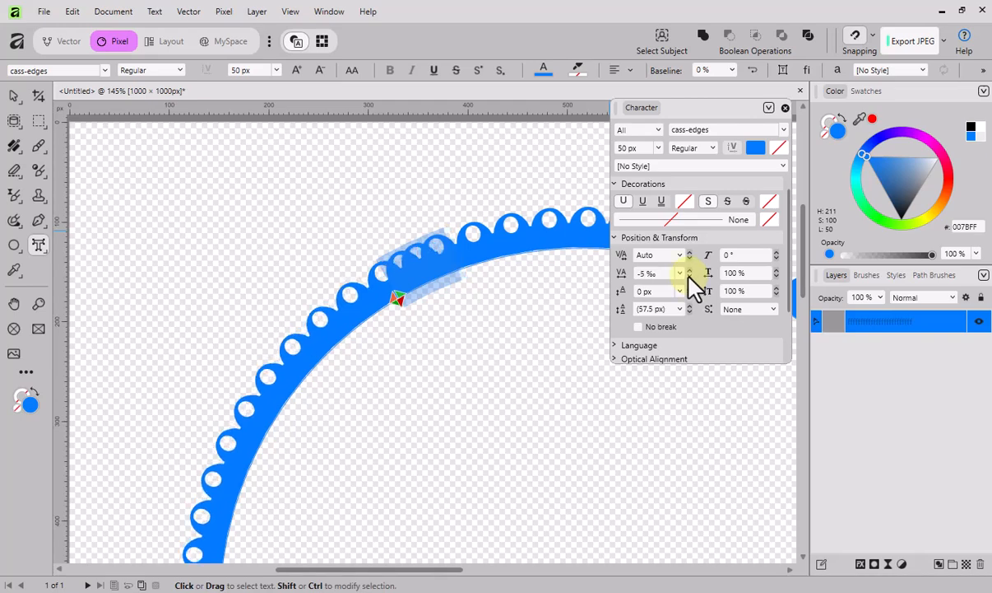
click(690, 277)
click(690, 276)
click(690, 277)
click(690, 277)
click(689, 276)
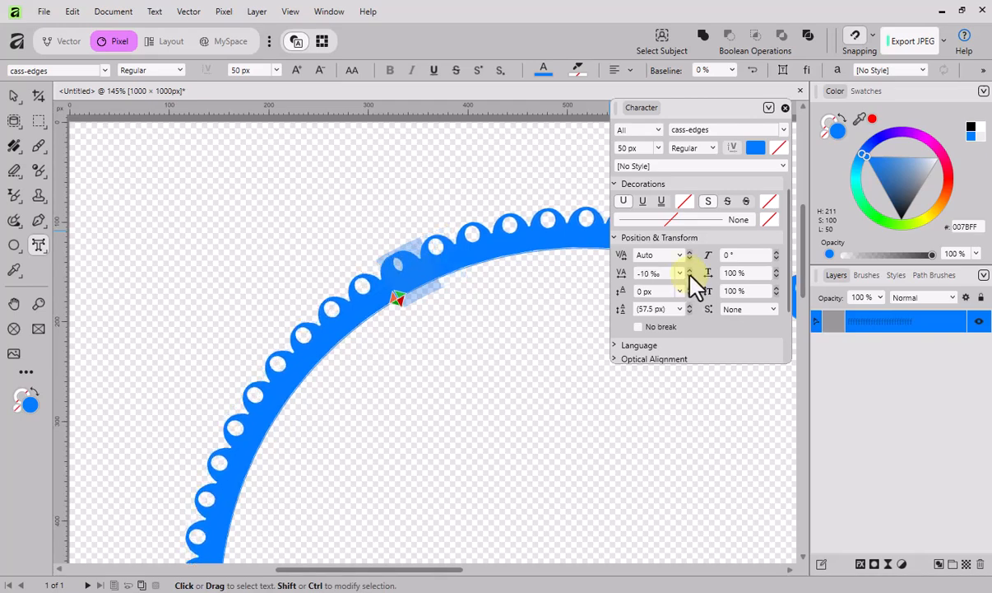
click(690, 276)
click(690, 277)
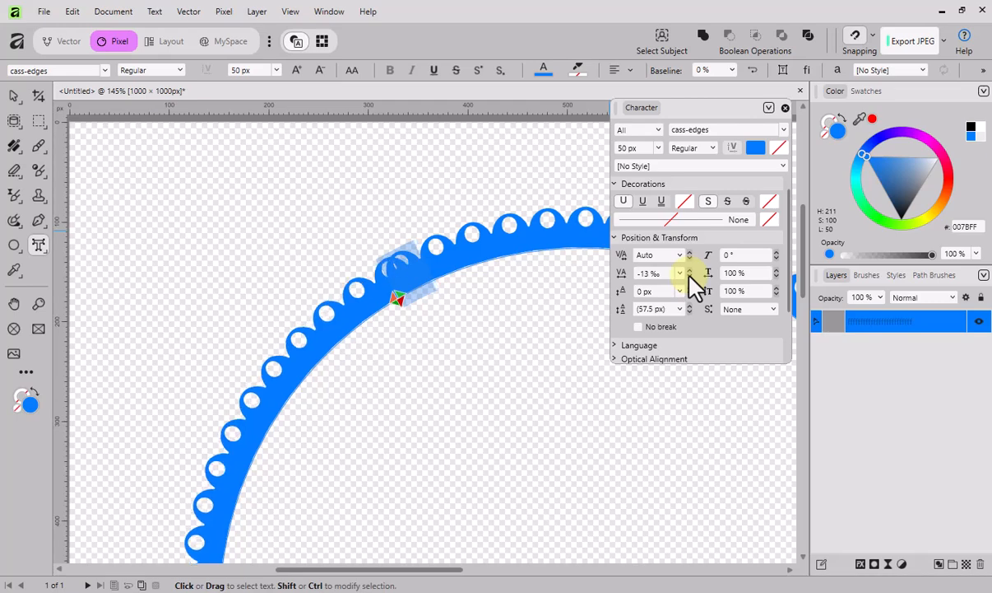
click(690, 277)
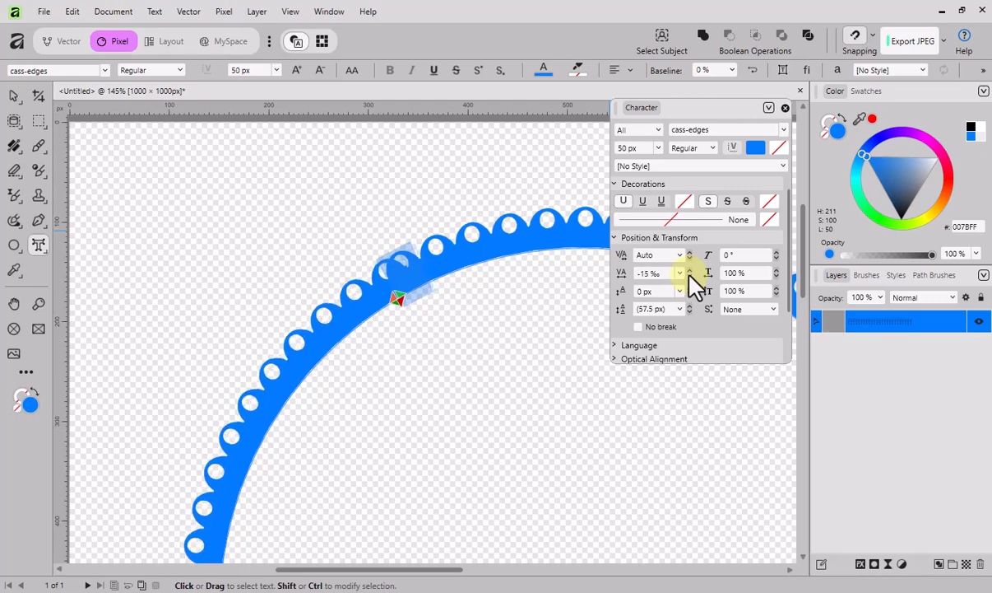
click(690, 277)
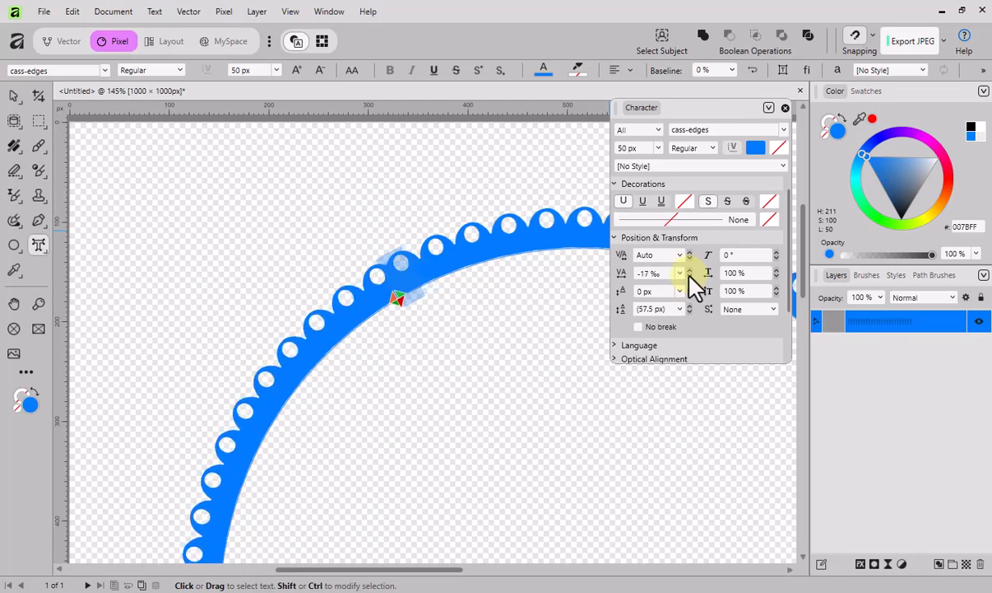
click(690, 277)
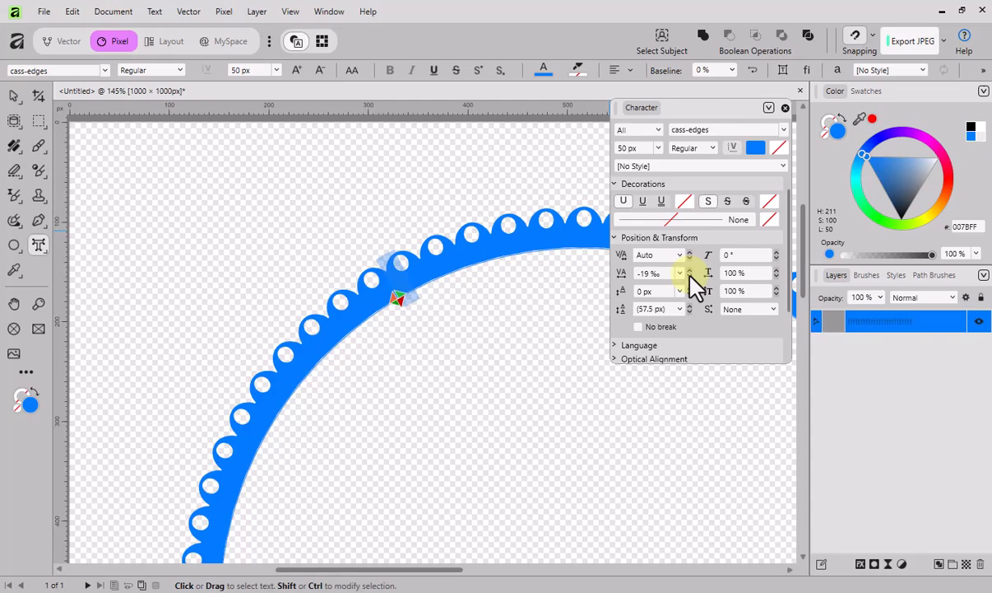
click(690, 277)
click(690, 276)
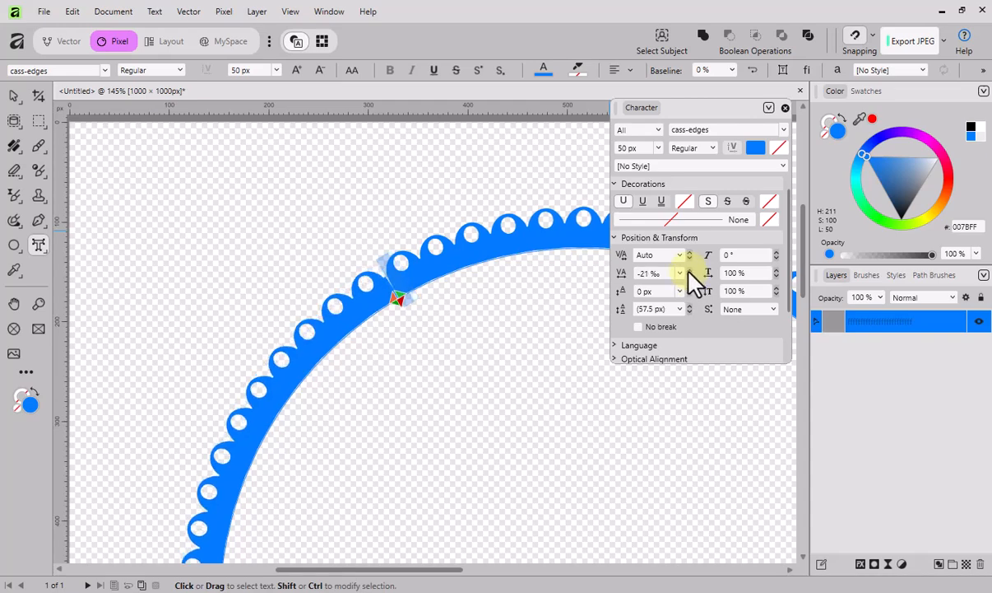
click(690, 269)
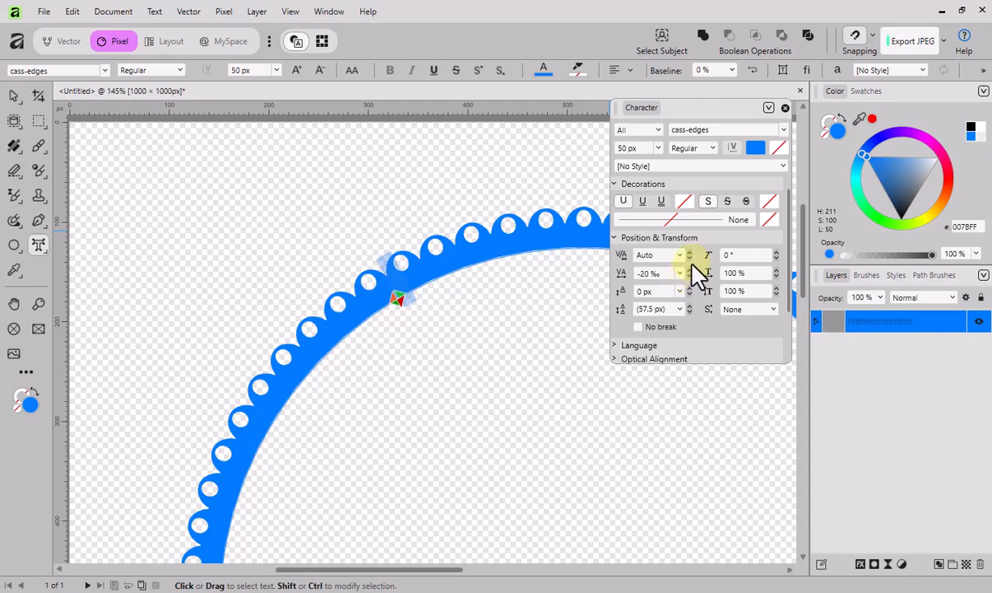
click(785, 108)
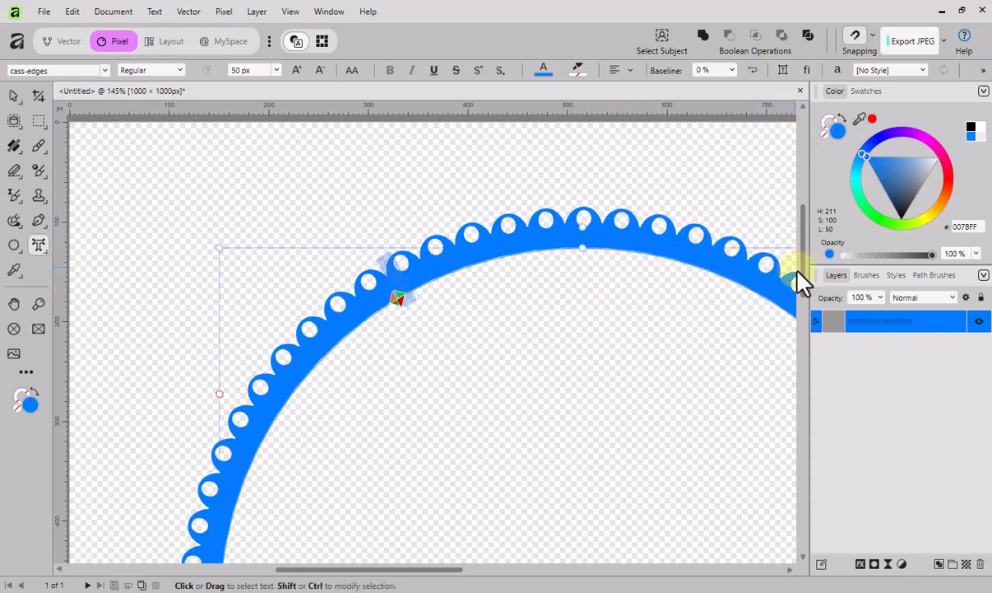
Step: Examine the complete scalloped border around the whole circle for even spacing
scroll(806, 284, down, 1)
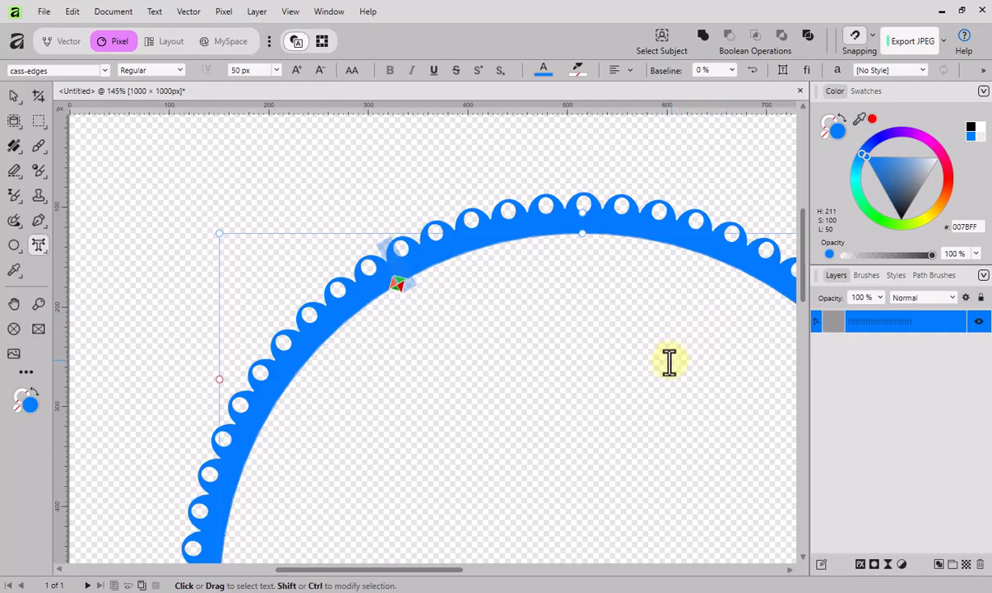
ctrl+scroll(592, 372, down, 3)
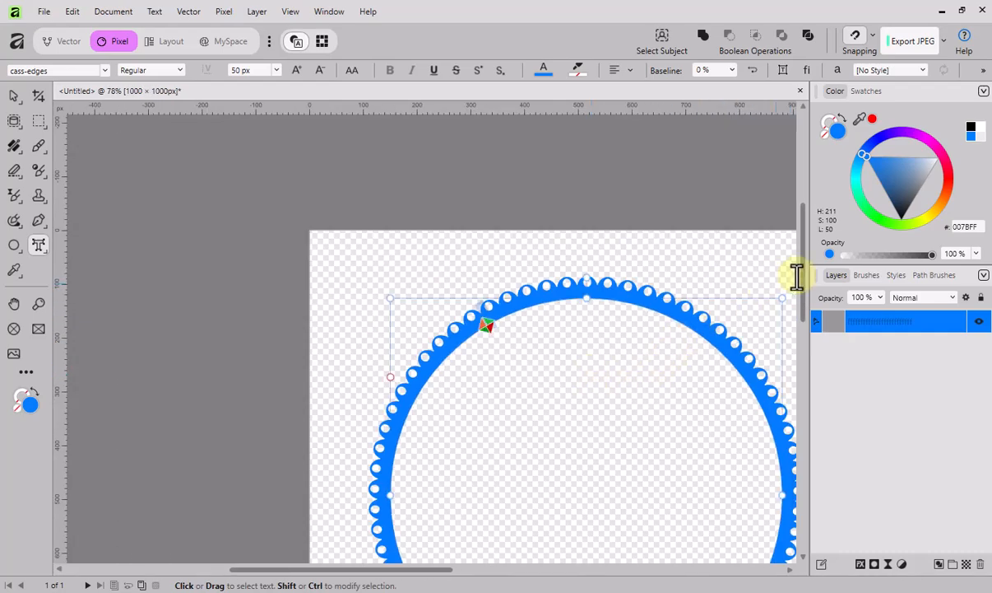
drag(806, 297, 814, 347)
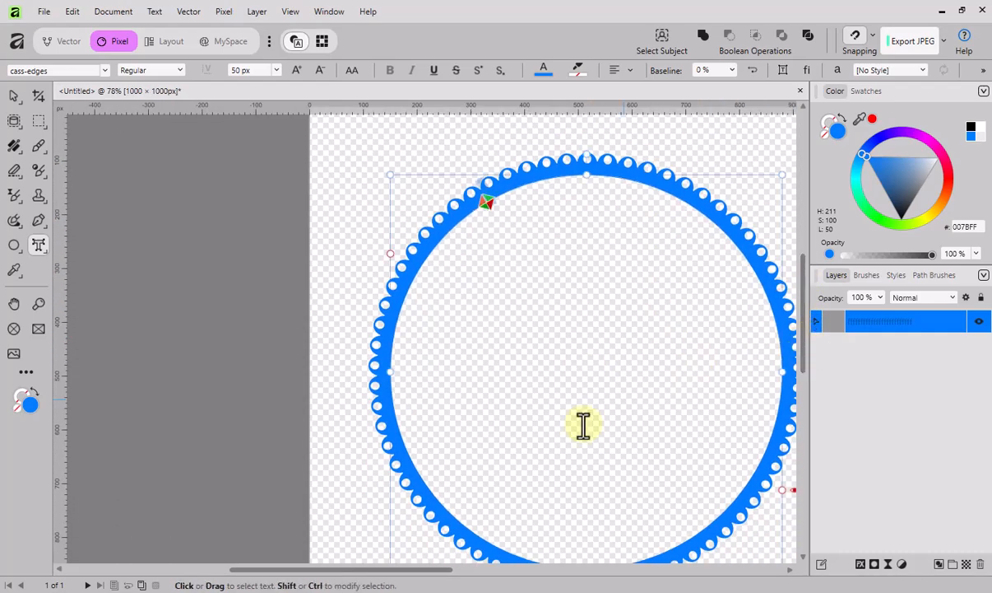
drag(445, 579, 495, 579)
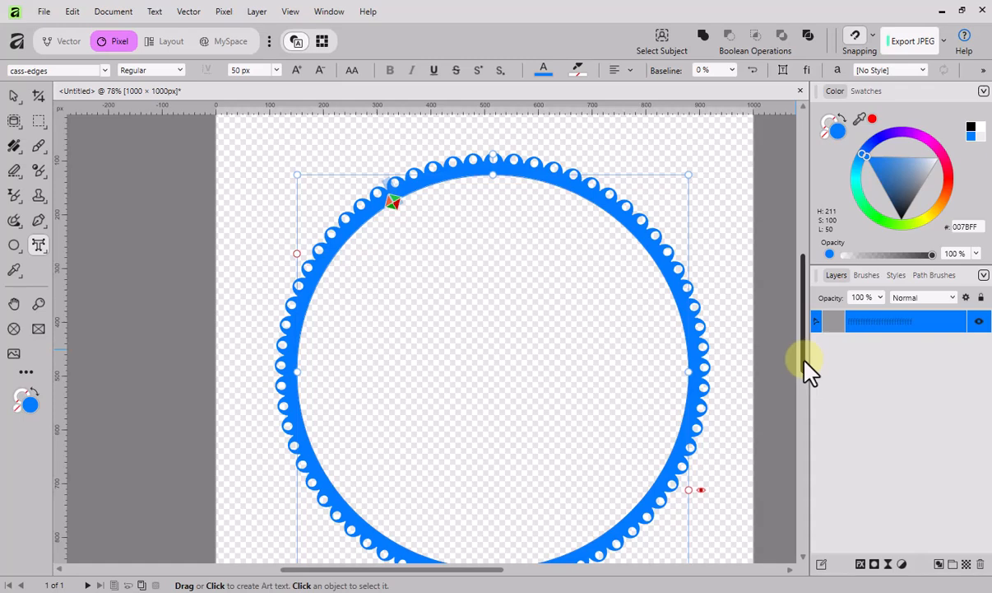
drag(803, 365, 806, 376)
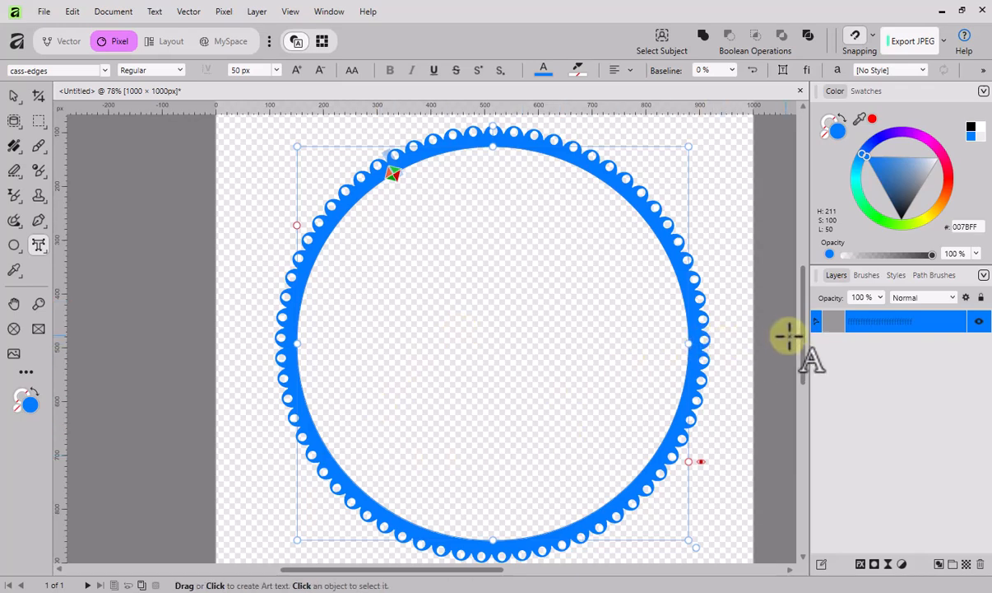
drag(804, 350, 804, 353)
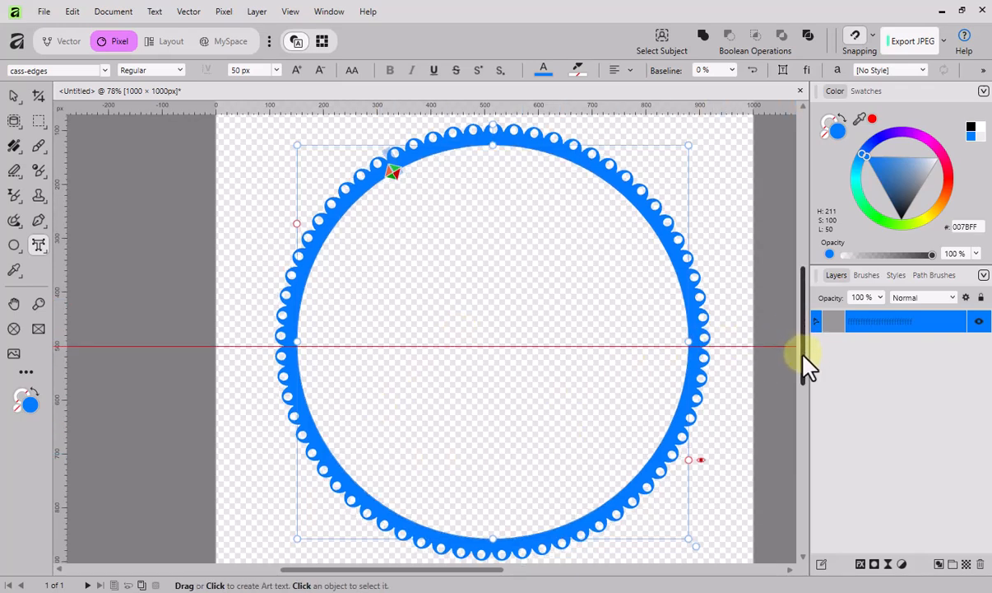